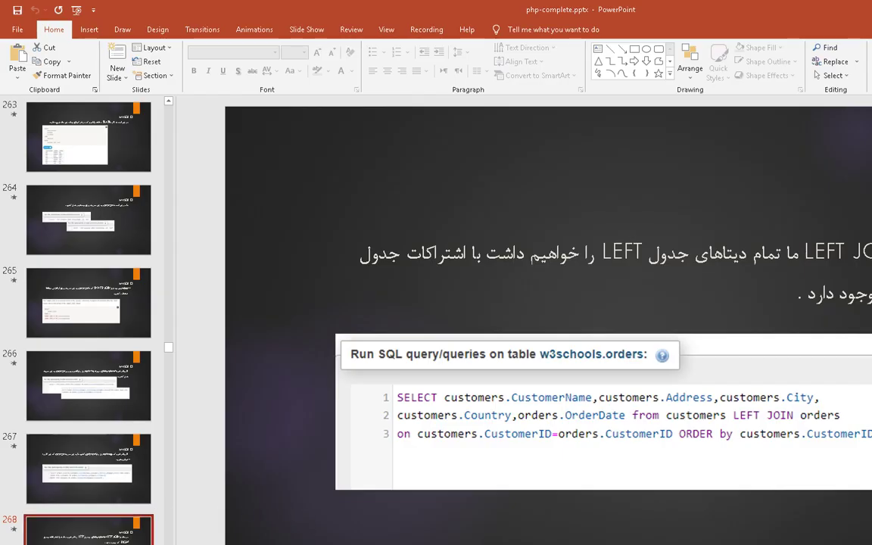
- Advance the deck to slide 270 on FULL OUTER JOIN via UNION, then return to phpMyAdmin
key(Down)
key(Down)
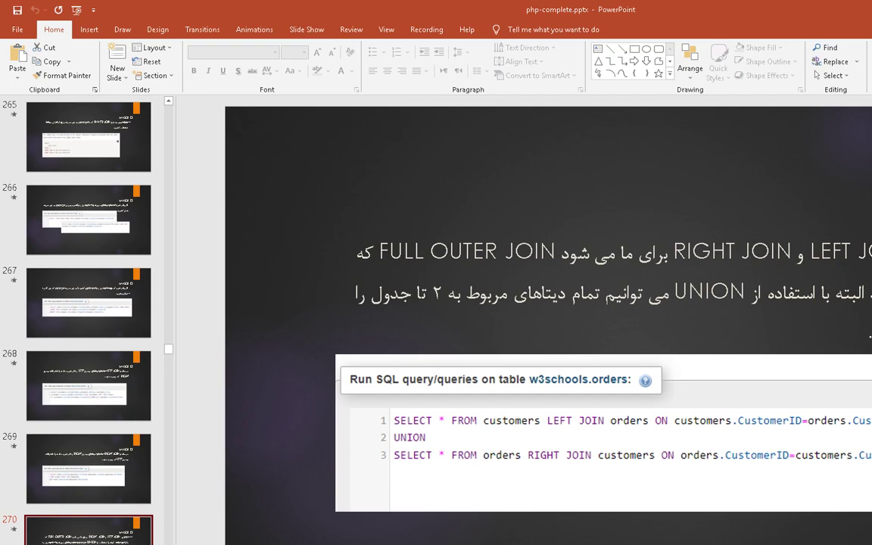
key(alt+Tab)
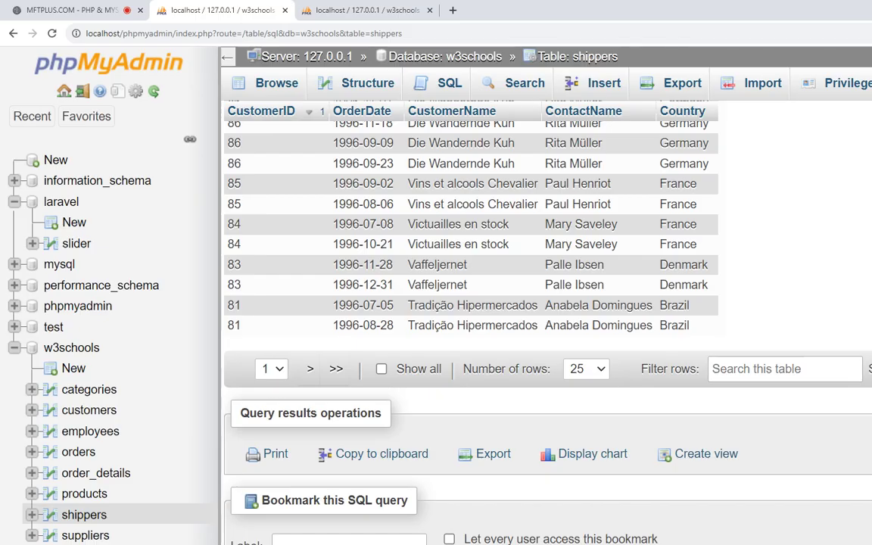
- In the SQL editor, begin SELECT customers.CustomerID, customers.CustomerName using autocomplete
scroll(470, 303, up, 5)
scroll(470, 303, up, 3)
click(437, 83)
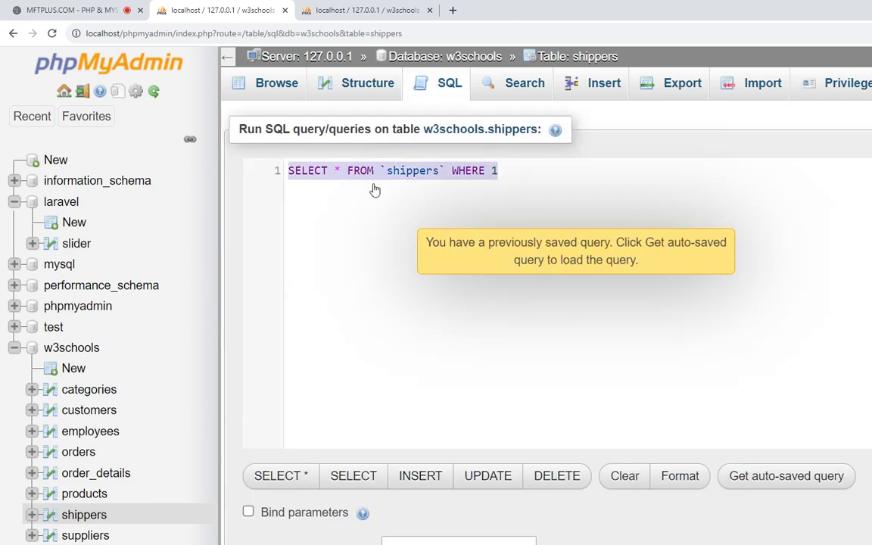
text(sele)
key(Return)
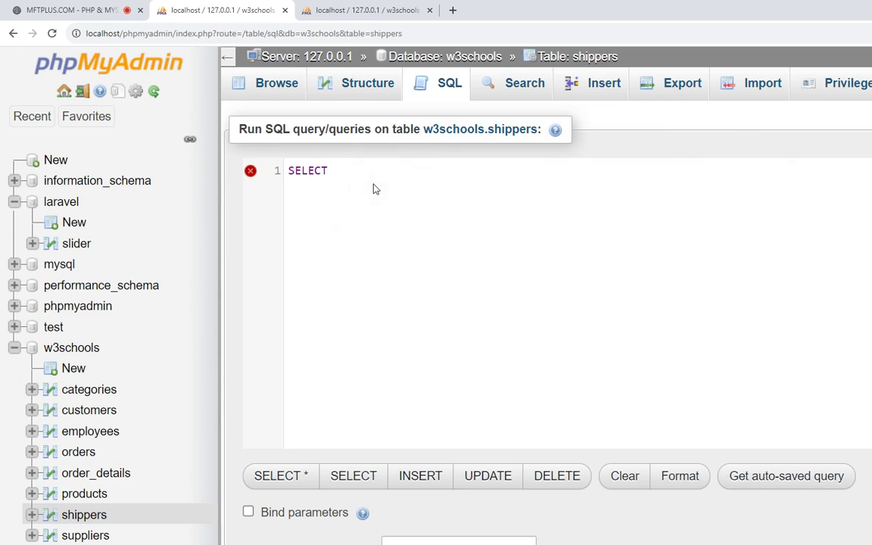
text(cus)
key(Return)
text(.)
key(Return)
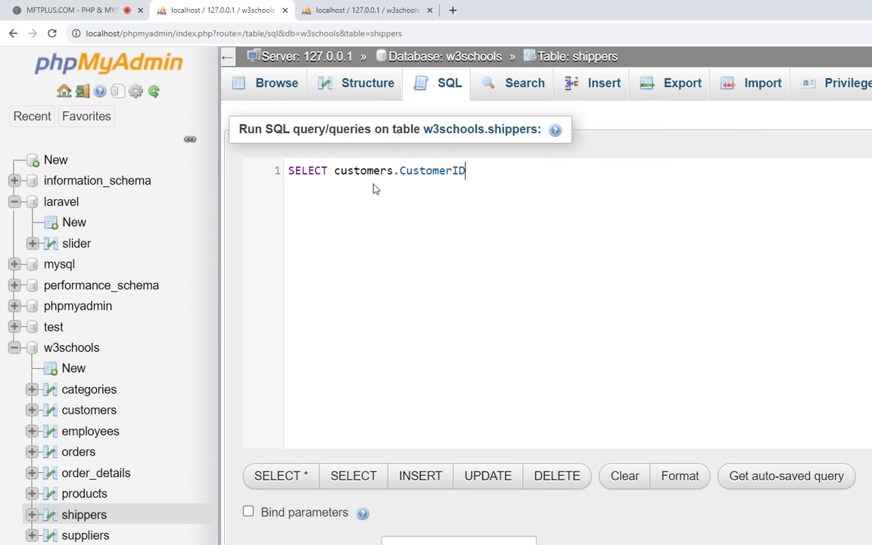
text(,cus)
key(Return)
text(.)
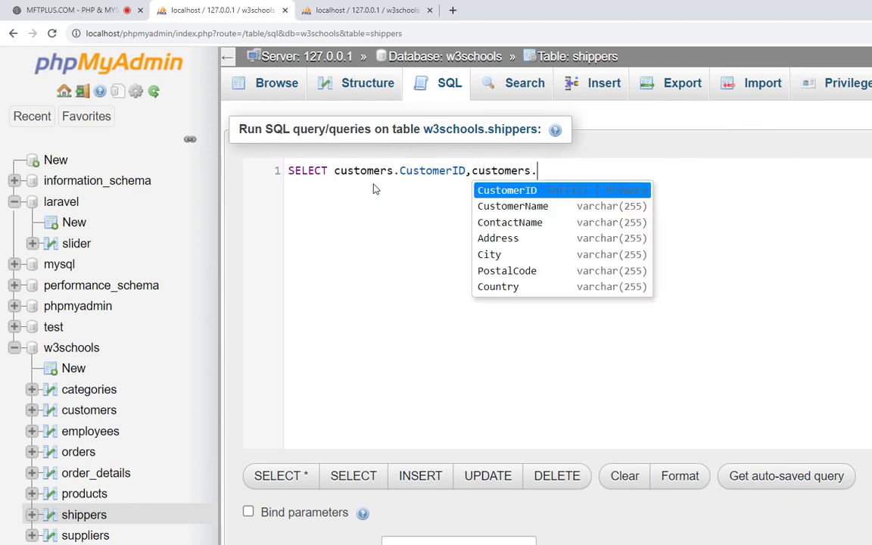
key(Down)
key(Return)
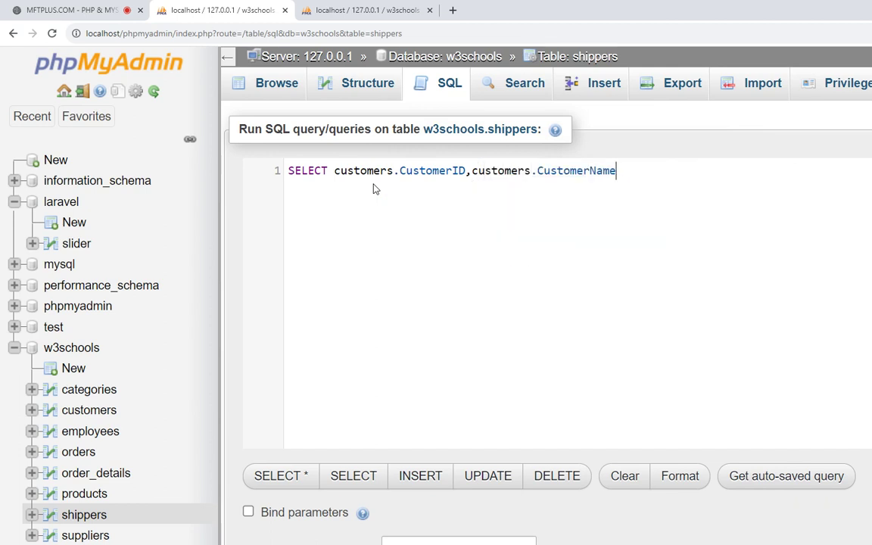
- Add customers.Country as the third selected column
text(,cus)
key(Return)
text(,customers,)
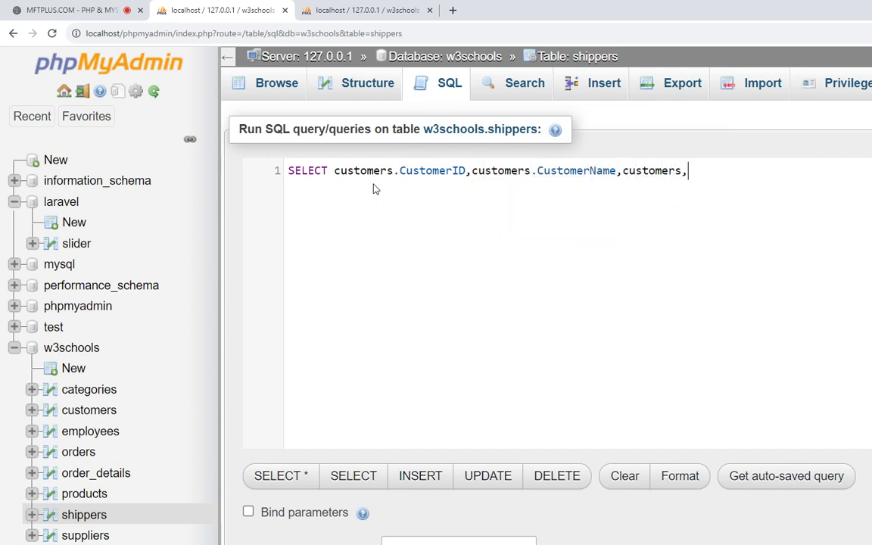
key(BackSpace)
text(.)
key(Down)
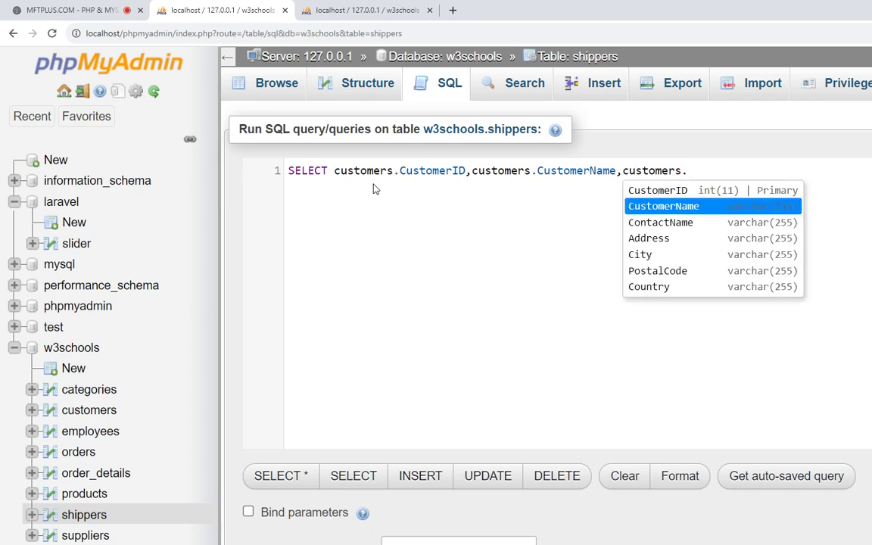
key(Down)
key(Down)
key(Down)
key(Down)
key(Down)
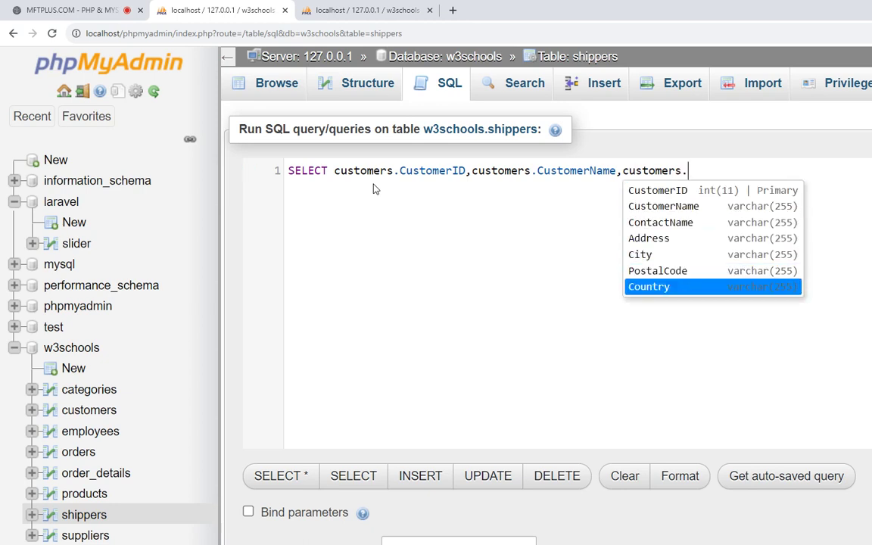
key(Down)
key(Return)
key(ctrl+z)
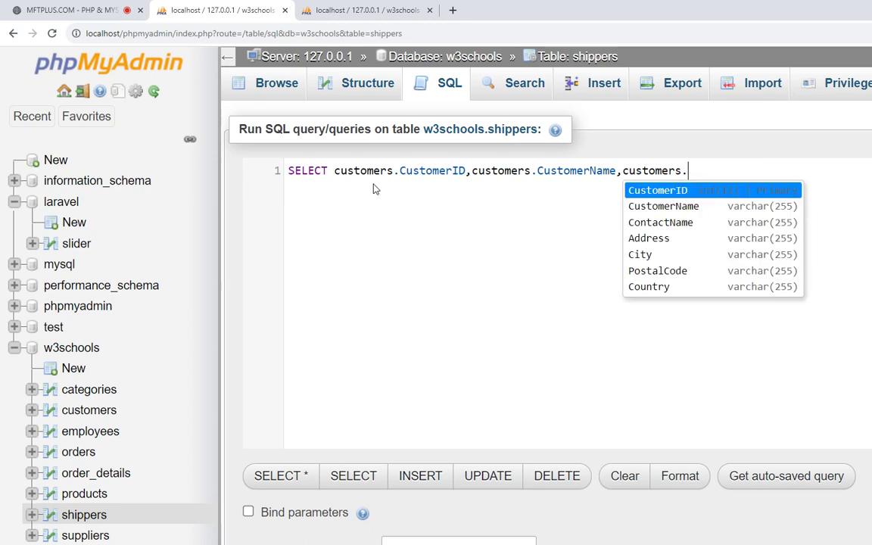
key(Up)
key(Return)
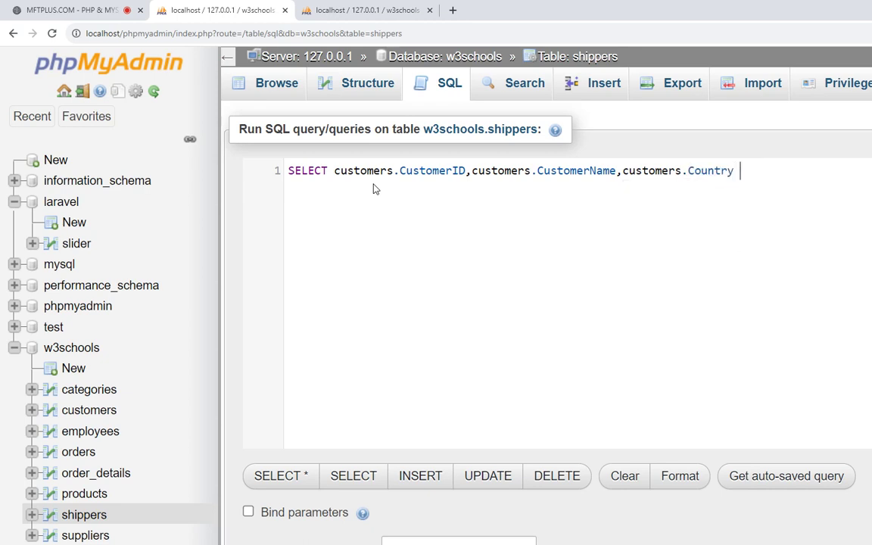
- Finish with FROM customers LEFT JOIN orders ON customers.CustomerID=orders.CustomerID, then select the whole query
text(from cu)
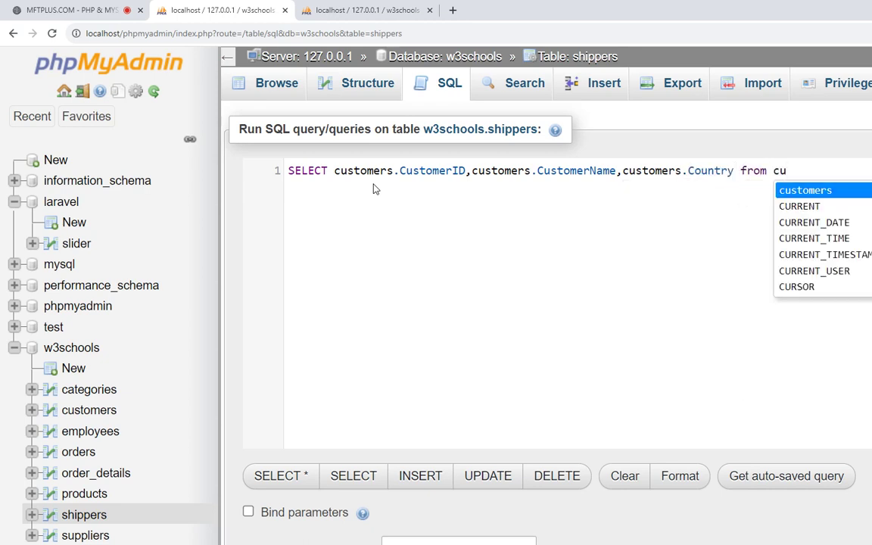
key(Return)
text(left)
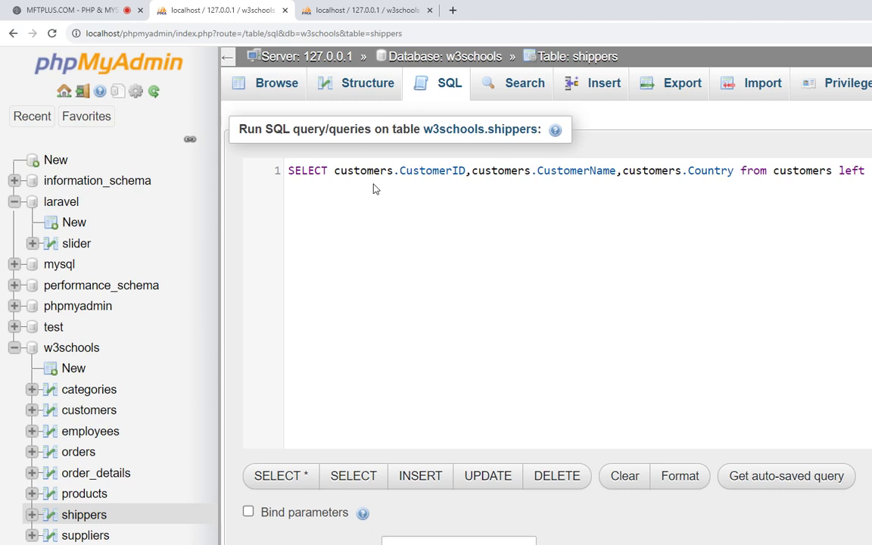
text(cus)
key(Return)
text(.)
key(Return)
text(=o)
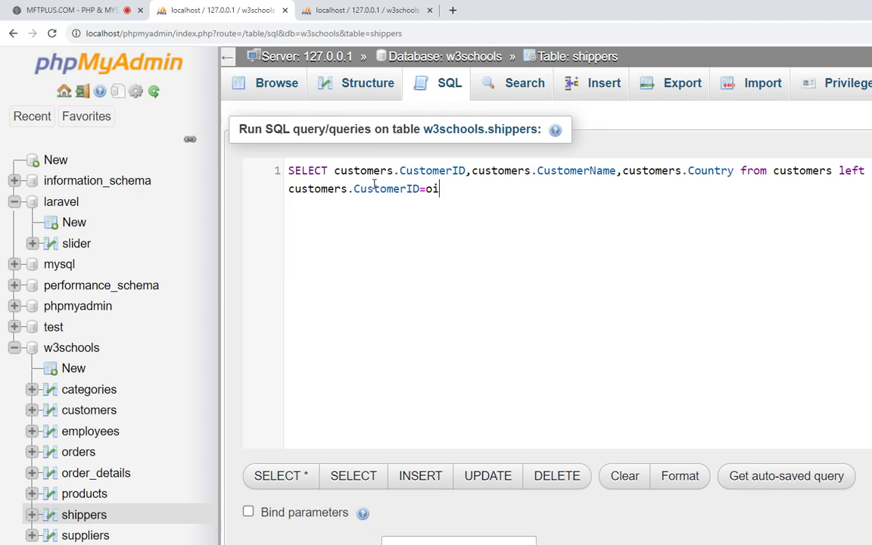
text(rders)
text(.)
key(Down)
key(Return)
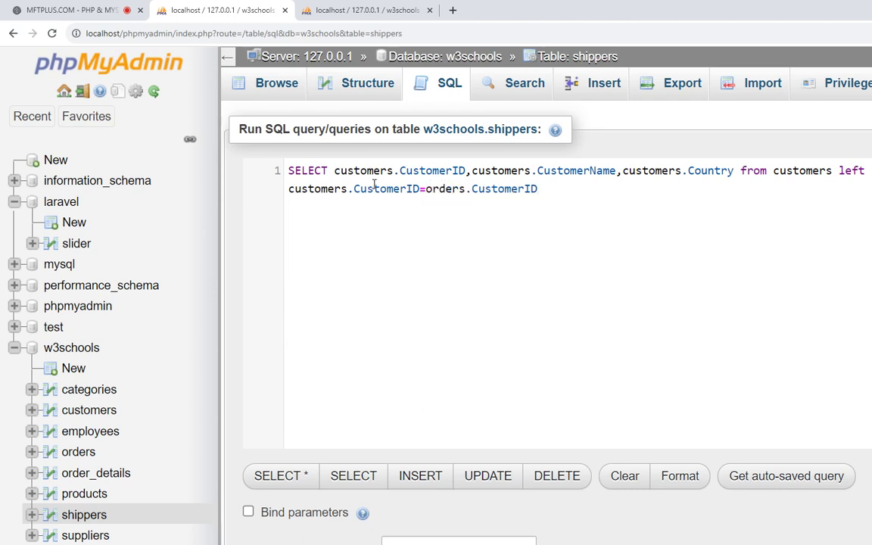
key(ctrl+a)
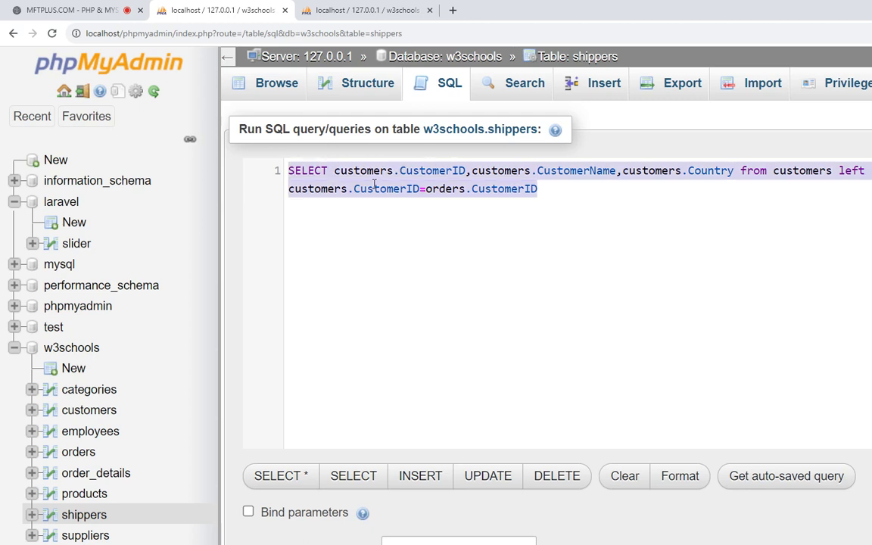
- Add UNION on a new line and paste a copy of the query below it
key(End)
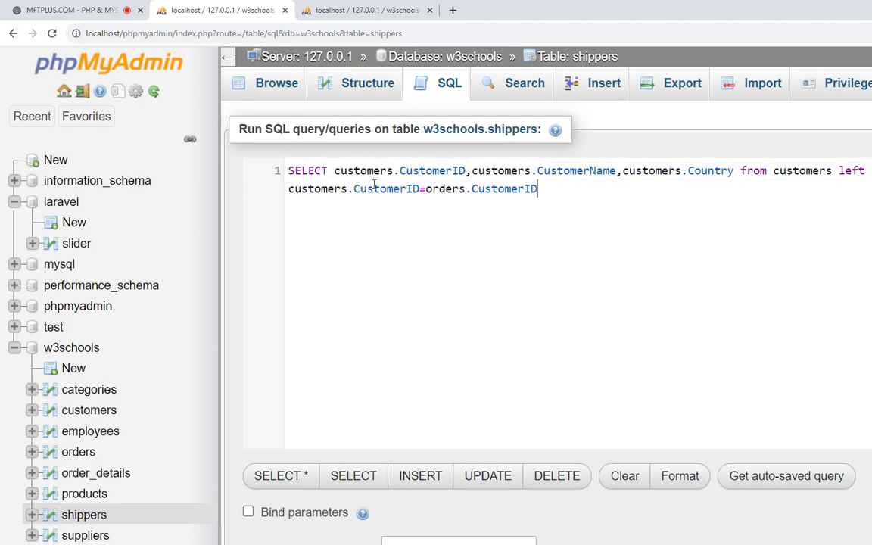
key(Return)
text(uni)
key(Return)
key(Return)
key(ctrl+v)
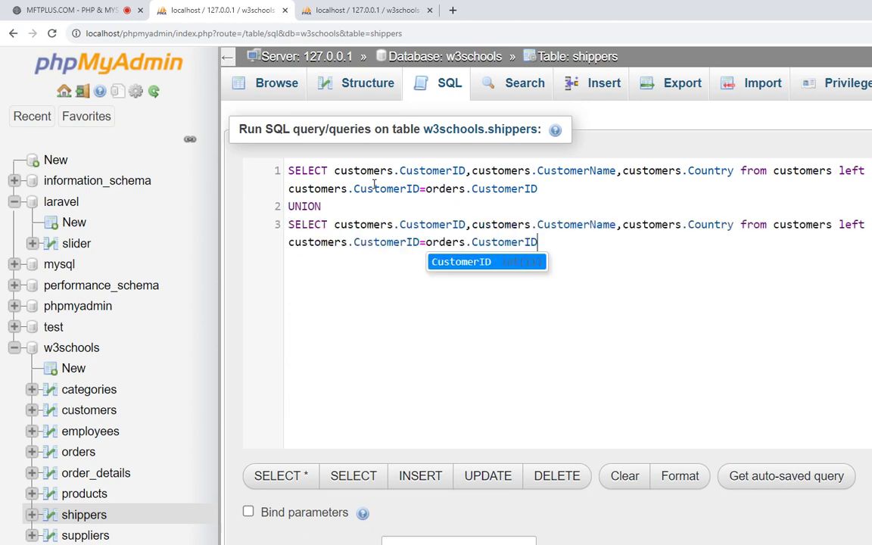
- Change the pasted query's LEFT join to RIGHT
key(Left)
key(Left)
key(Left)
key(Left)
key(Left)
key(Left)
key(Up)
key(Left)
key(Left)
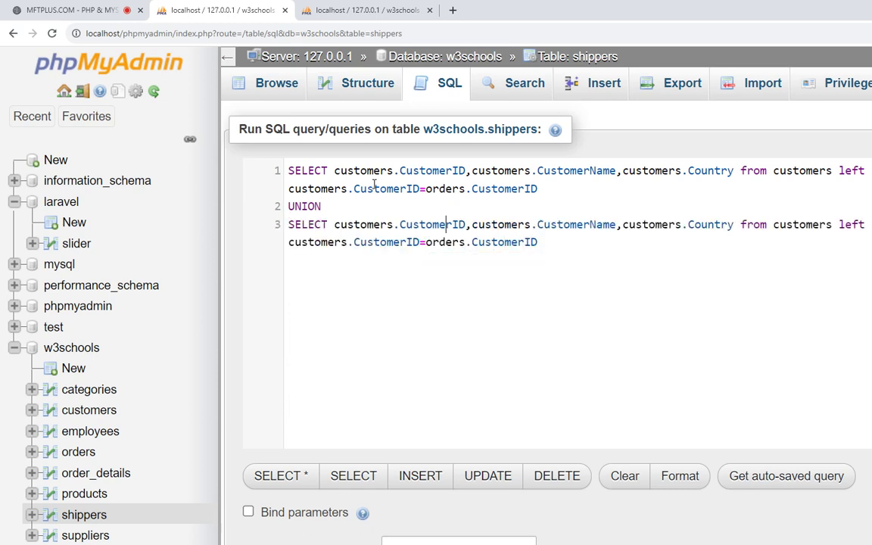
key(Right)
key(Right)
key(Right)
key(Right)
key(Right)
key(Right)
key(Right)
key(Right)
key(Right)
key(Right)
key(Right)
key(Right)
key(Right)
key(Right)
key(Right)
key(Right)
key(Right)
key(Right)
key(Right)
key(Right)
key(Right)
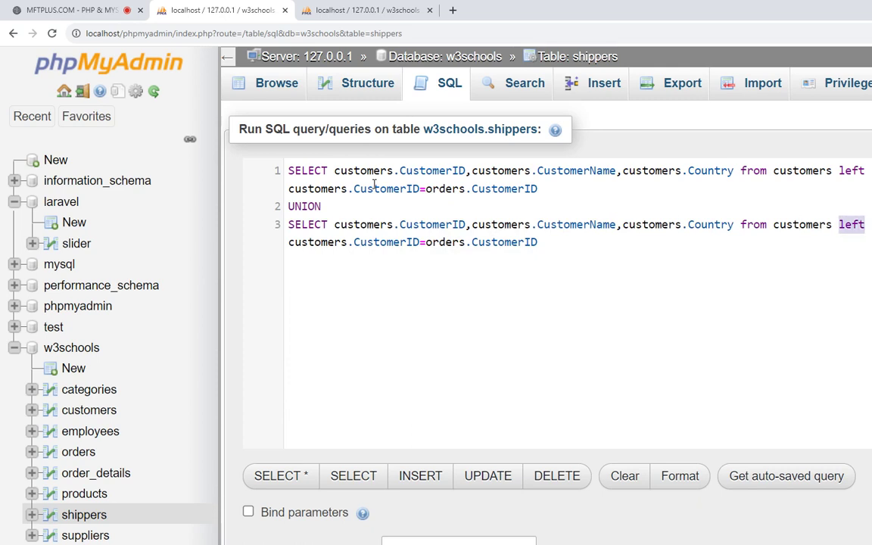
key(BackSpace)
key(BackSpace)
key(BackSpace)
text(rigth)
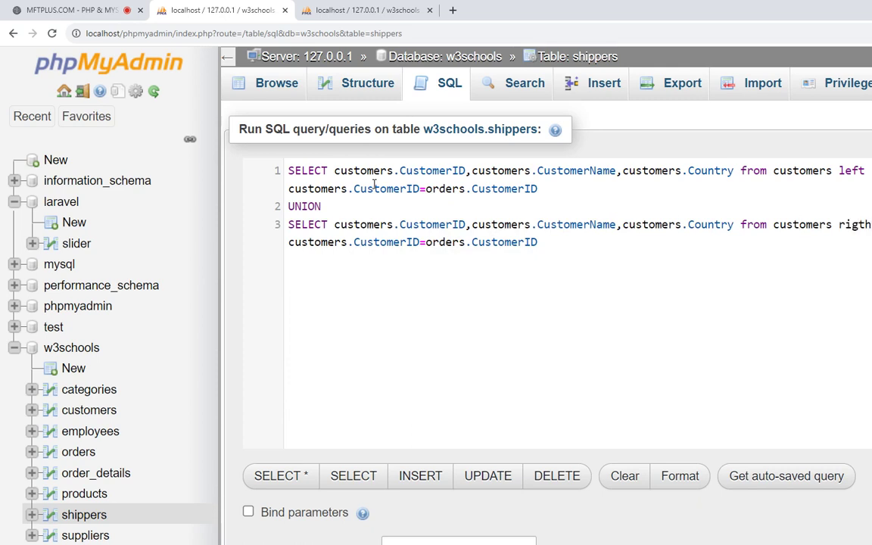
key(BackSpace)
key(BackSpace)
key(Return)
- Replace customers with orders as the first table after FROM in the second query
key(End)
key(ctrl+Left)
key(ctrl+Left)
key(ctrl+Left)
key(Left)
key(Left)
key(Left)
key(Left)
key(Left)
key(Left)
key(Left)
key(shift+Right)
key(shift+Right)
key(shift+Right)
key(shift+Right)
key(shift+Right)
key(shift+Right)
key(shift+Right)
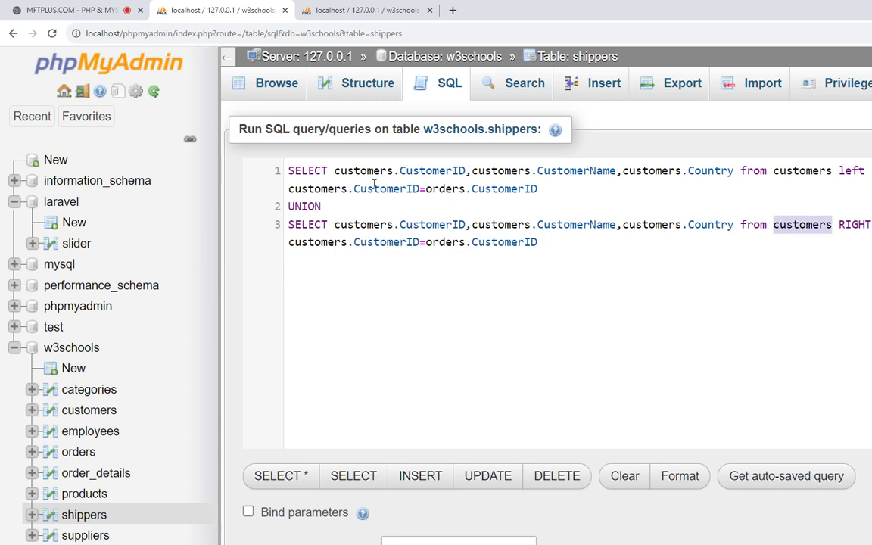
key(Delete)
text(orde)
key(Down)
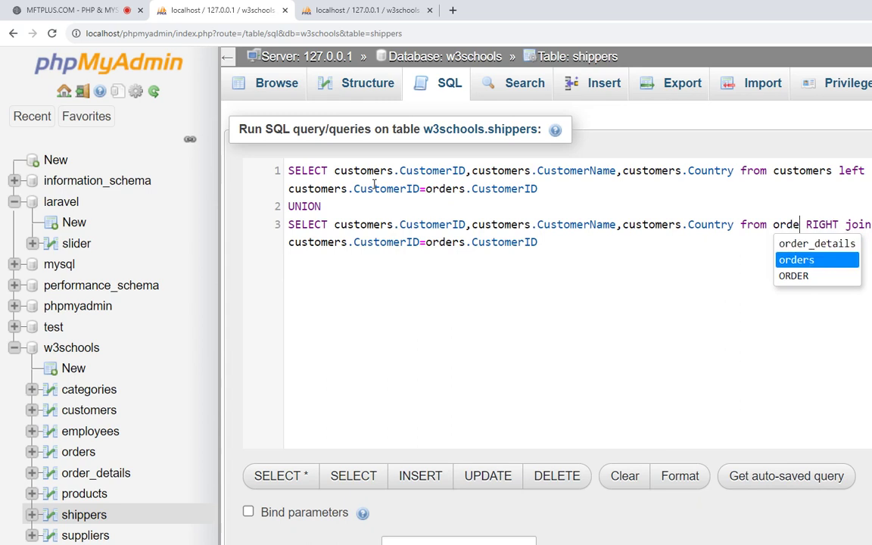
key(Return)
key(Left)
key(Left)
key(Left)
key(Left)
key(Left)
key(Left)
key(Left)
key(Left)
key(Left)
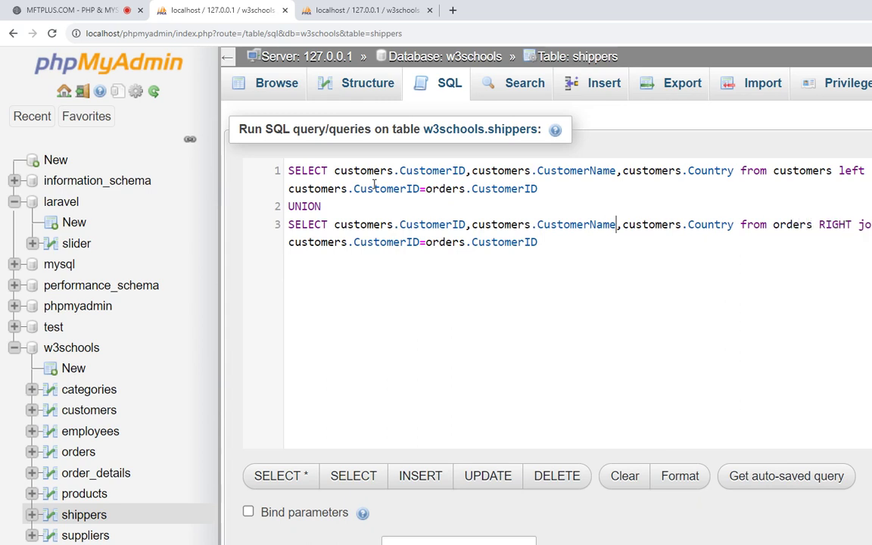
- Replace the second query's three customer columns with orders.OrderDate
key(Right)
key(Right)
key(Right)
key(Right)
key(Right)
key(Right)
key(Right)
key(Right)
key(Right)
key(Right)
key(Right)
key(Right)
key(Up)
key(Right)
key(Right)
key(Right)
key(Right)
key(Right)
key(Right)
key(Right)
key(Right)
key(Right)
key(Right)
key(shift+Left)
key(shift+Left)
key(shift+Left)
key(shift+Left)
key(shift+Left)
key(shift+Left)
key(shift+Left)
key(shift+Left)
key(shift+Left)
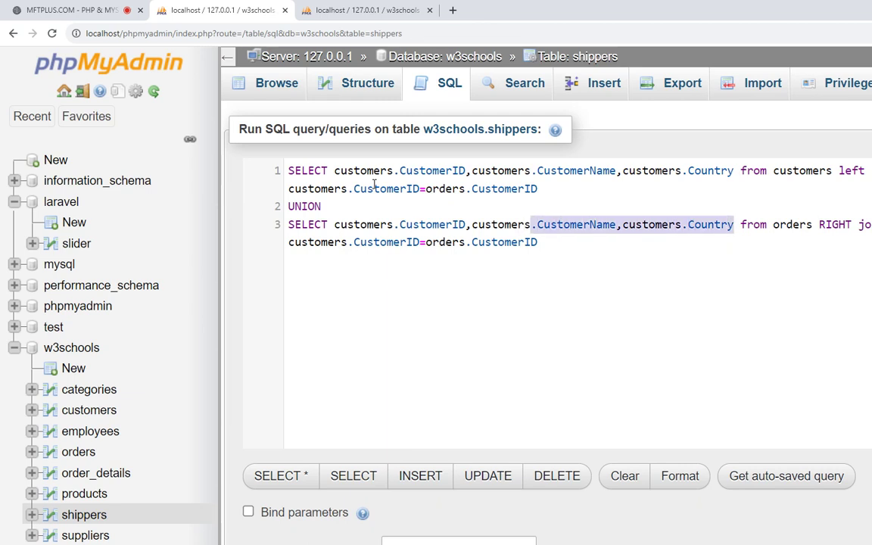
key(shift+Left)
key(shift+Left)
key(shift+Left)
key(shift+Left)
key(shift+Left)
key(shift+Left)
key(shift+Left)
key(shift+Left)
key(shift+Left)
key(BackSpace)
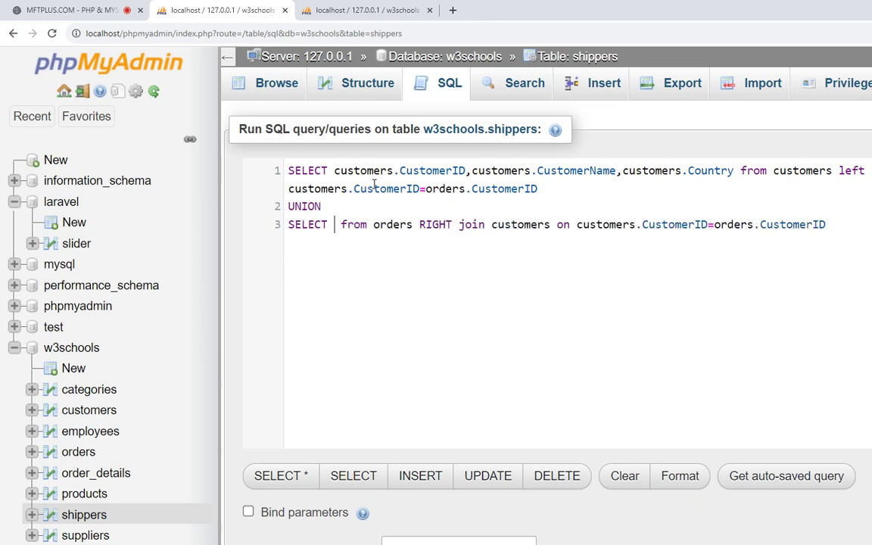
text(ord)
key(Down)
key(Return)
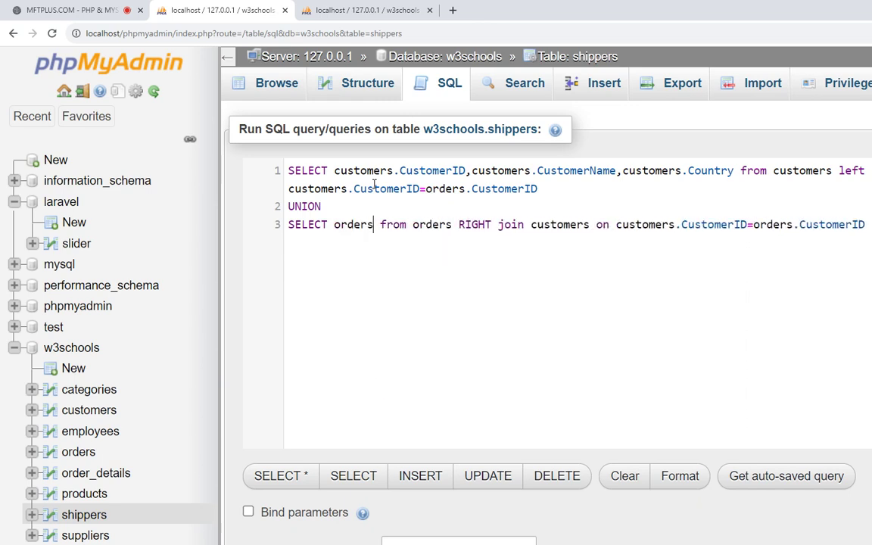
text(.ord)
key(Down)
key(Return)
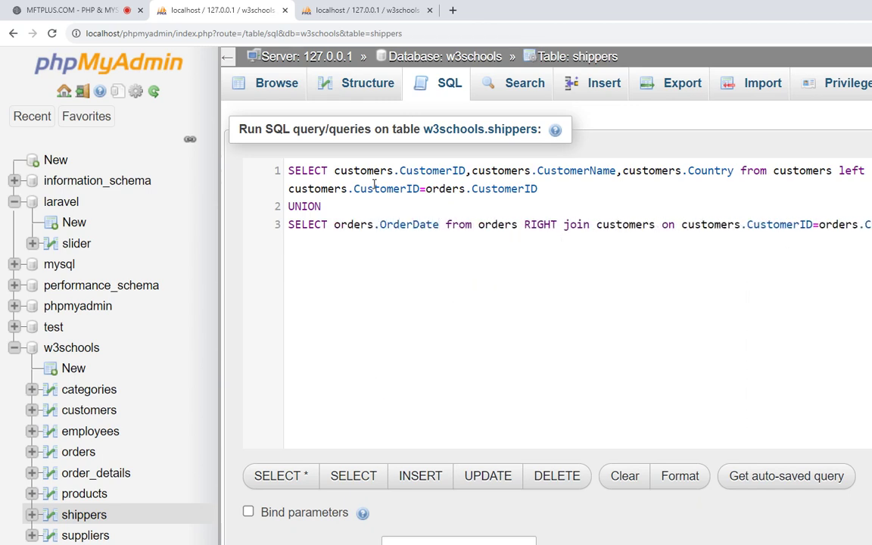
- Highlight the first SELECT's column list and orders.OrderDate to compare them
click(536, 224)
mouse_move(734, 170)
mouse_down()
mouse_move(395, 162)
mouse_move(334, 170)
mouse_up()
drag(334, 224, 452, 224)
click(458, 224)
scroll(545, 288, down, 1)
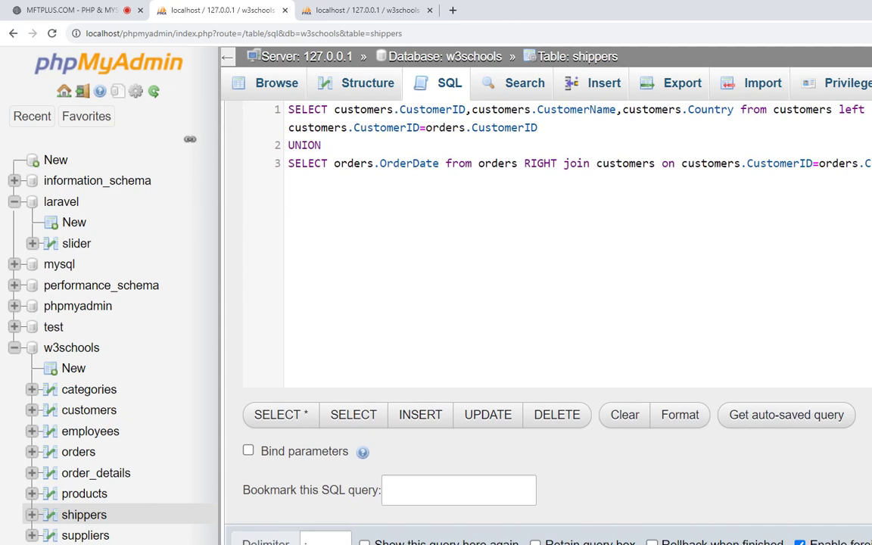
- Run the orders.OrderDate UNION query, see it fail with an error, and return to the editor
key(ctrl+Return)
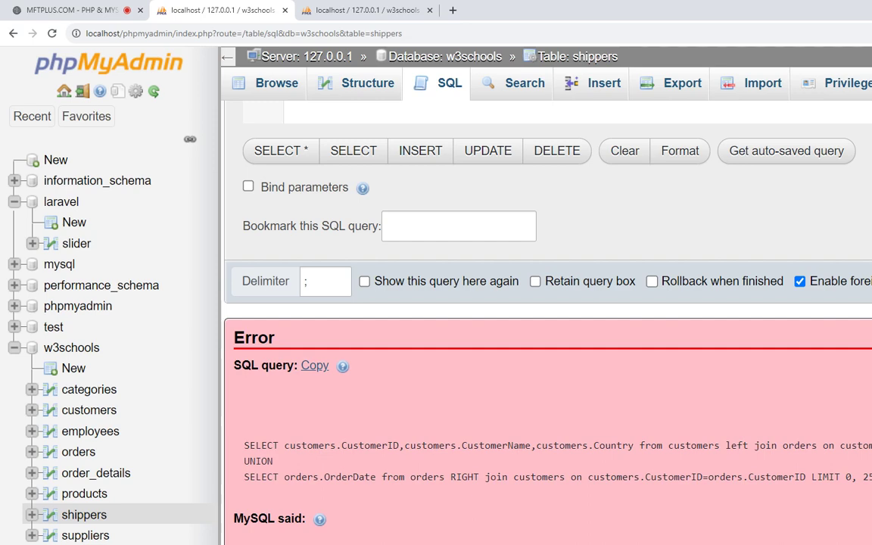
scroll(652, 471, up, 5)
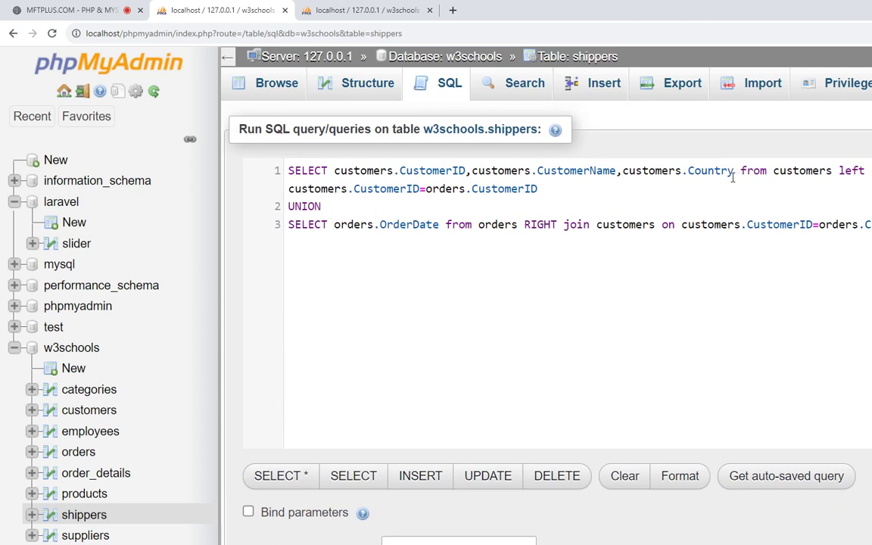
- Highlight the customers table and CustomerID references in the query to explain them
double_click(789, 171)
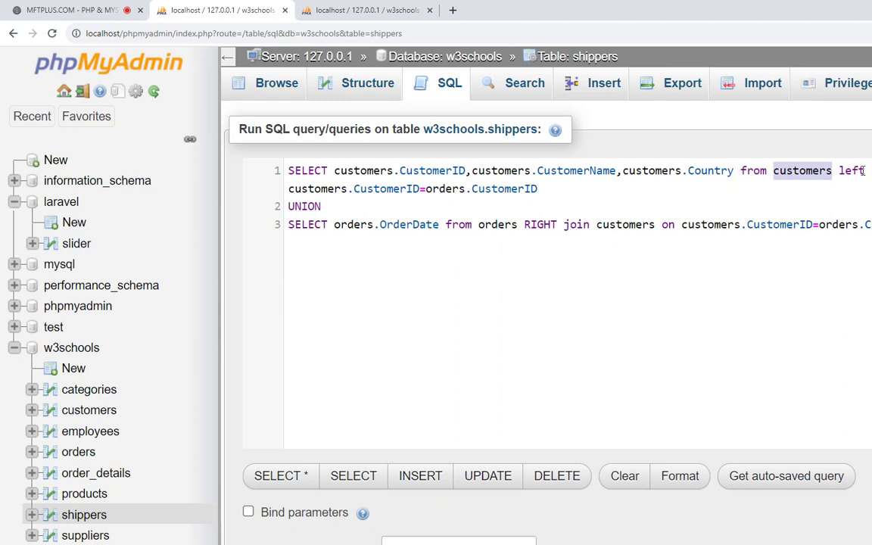
click(788, 171)
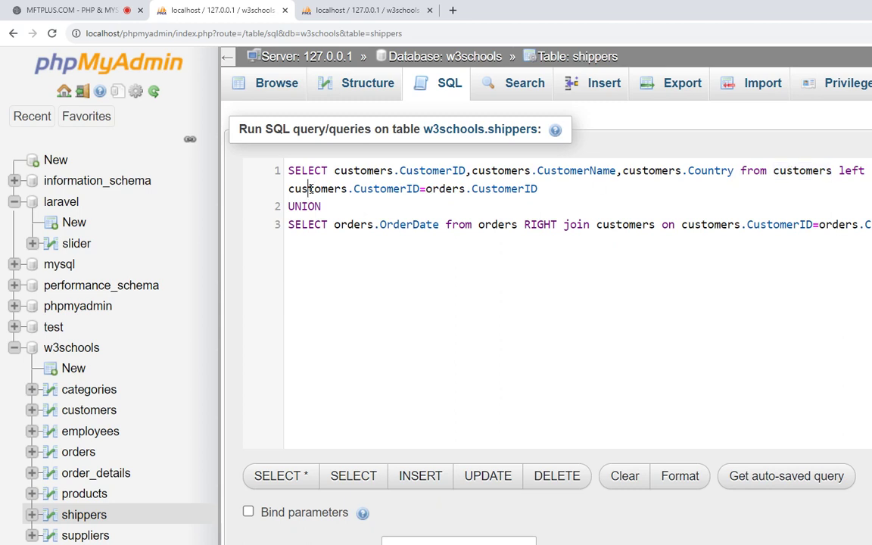
double_click(367, 188)
click(447, 188)
double_click(506, 189)
click(365, 206)
click(458, 225)
- Paste line 1's three customer columns over orders.OrderDate and delete the duplicated 'from customers'
drag(831, 171, 338, 176)
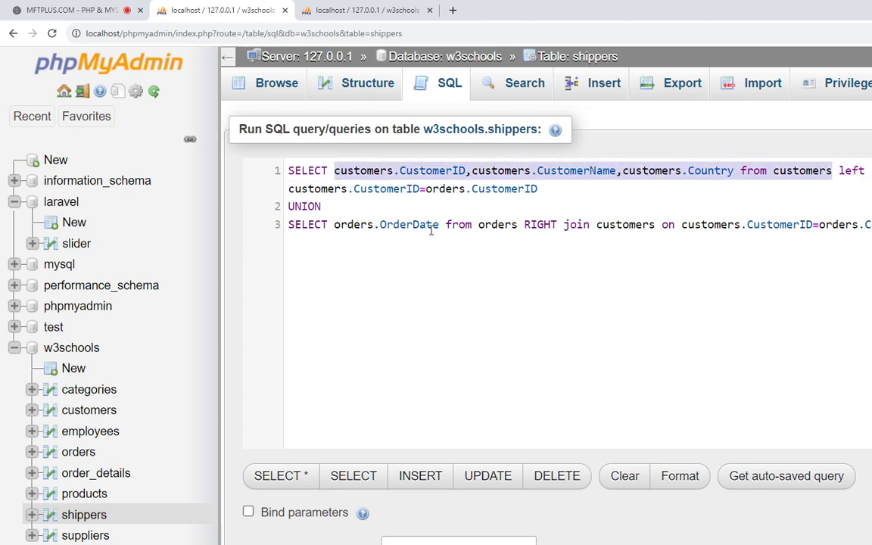
drag(439, 225, 335, 225)
text(customers.CustomerID,customers.CustomerName,customers.Country from customers)
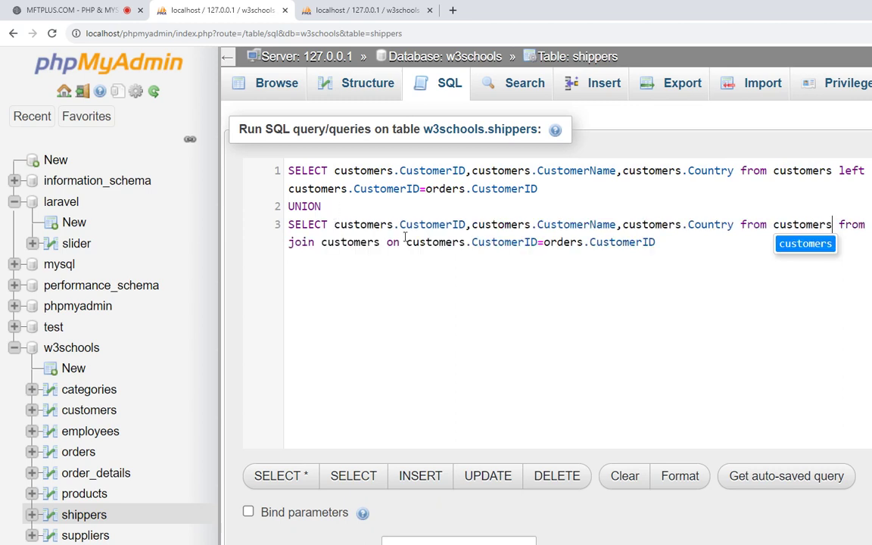
click(678, 277)
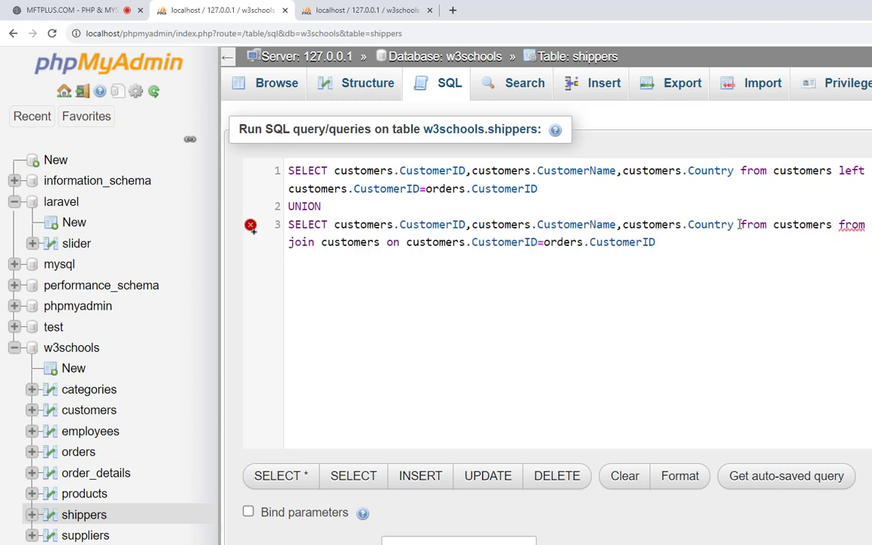
drag(742, 225, 834, 224)
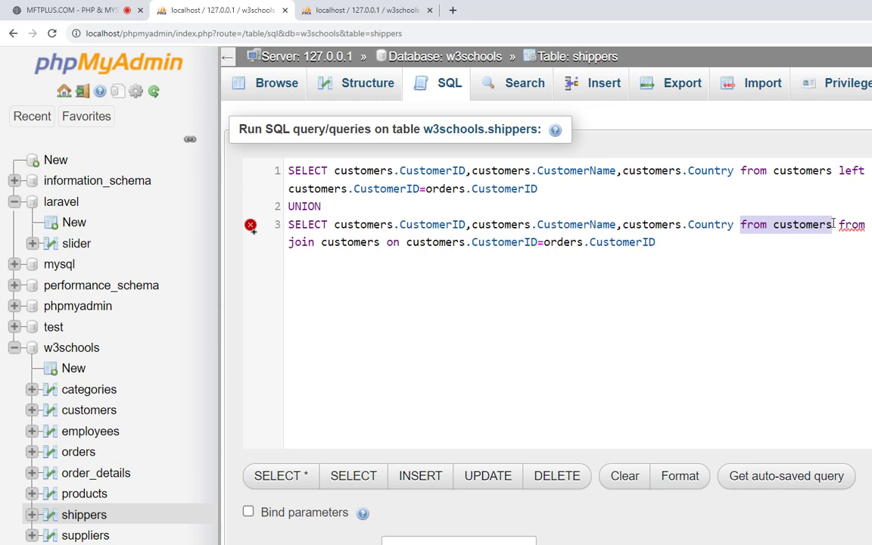
key(BackSpace)
scroll(808, 381, down, 1)
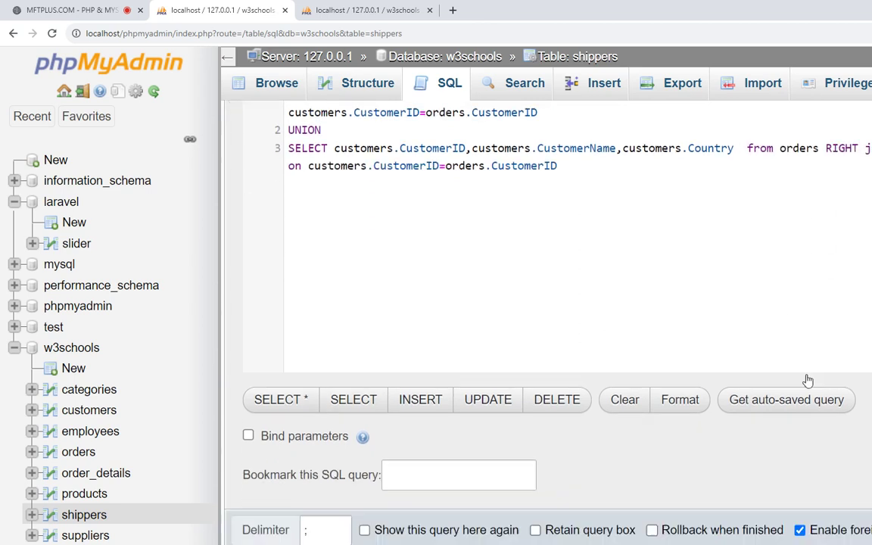
scroll(808, 381, down, 2)
- Run the corrected UNION query and show 100 result rows per page
scroll(807, 381, up, 2)
key(ctrl+Return)
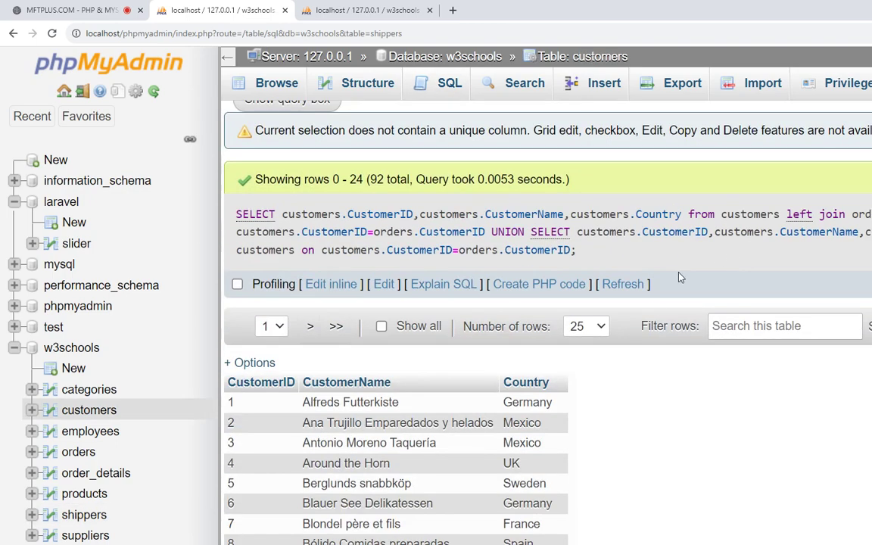
scroll(642, 327, down, 1)
scroll(451, 327, down, 1)
scroll(461, 333, down, 5)
scroll(511, 364, down, 2)
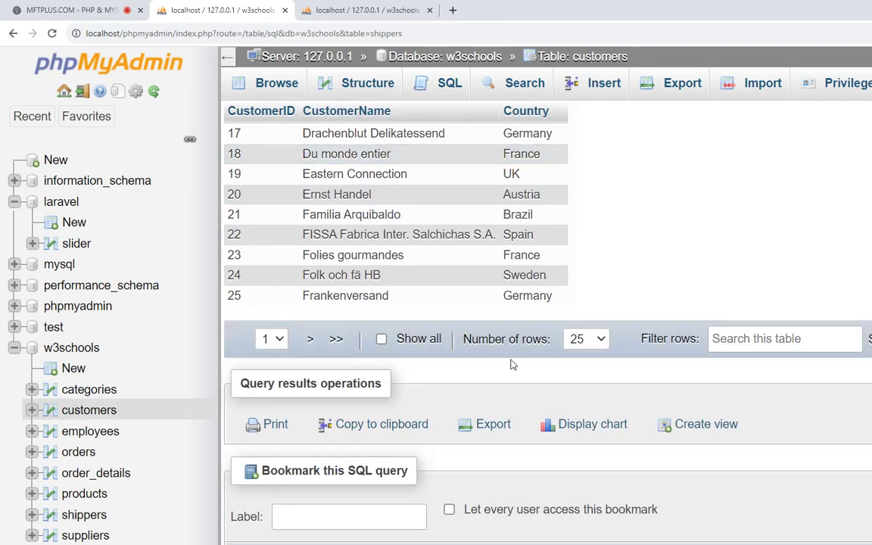
click(583, 340)
click(579, 385)
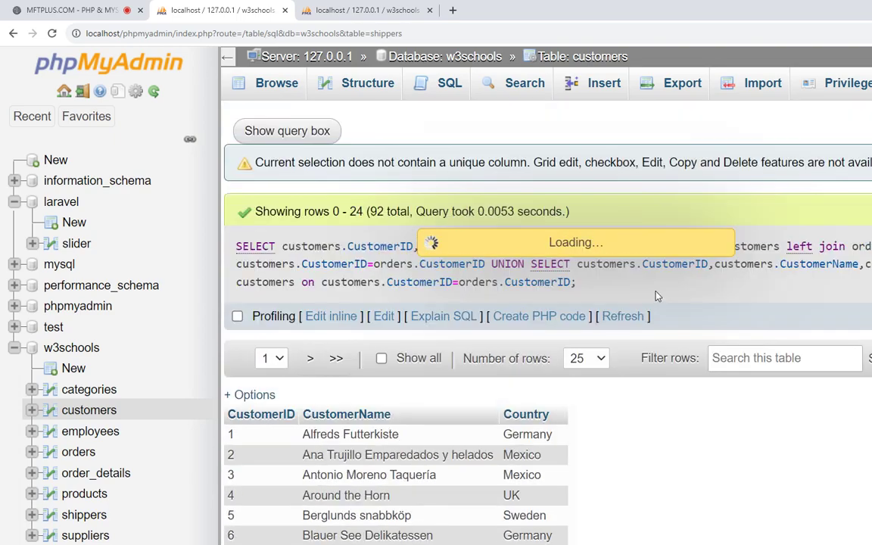
- Scroll through the 92 rows, then highlight UNION and the first SELECT's three columns
scroll(623, 379, down, 1)
scroll(623, 379, down, 5)
scroll(625, 380, down, 4)
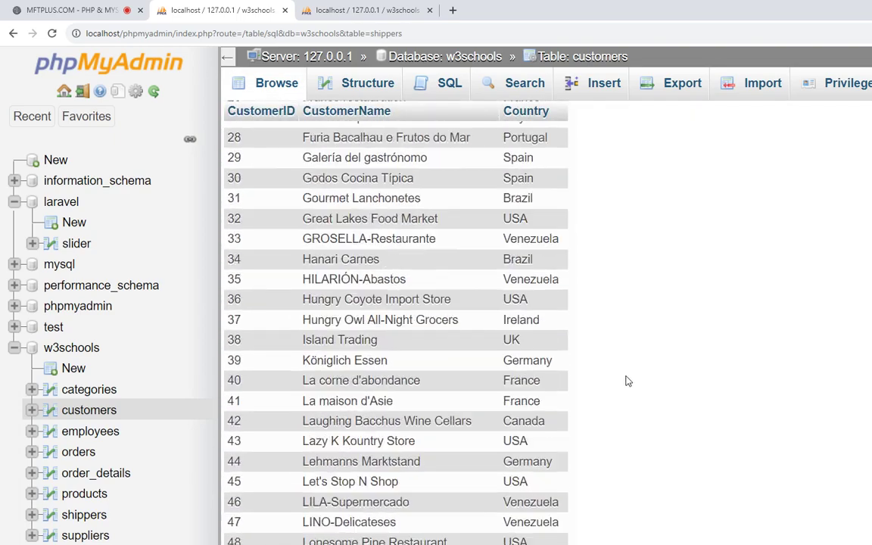
scroll(627, 381, down, 5)
scroll(627, 381, down, 5)
scroll(626, 381, down, 5)
scroll(627, 381, down, 1)
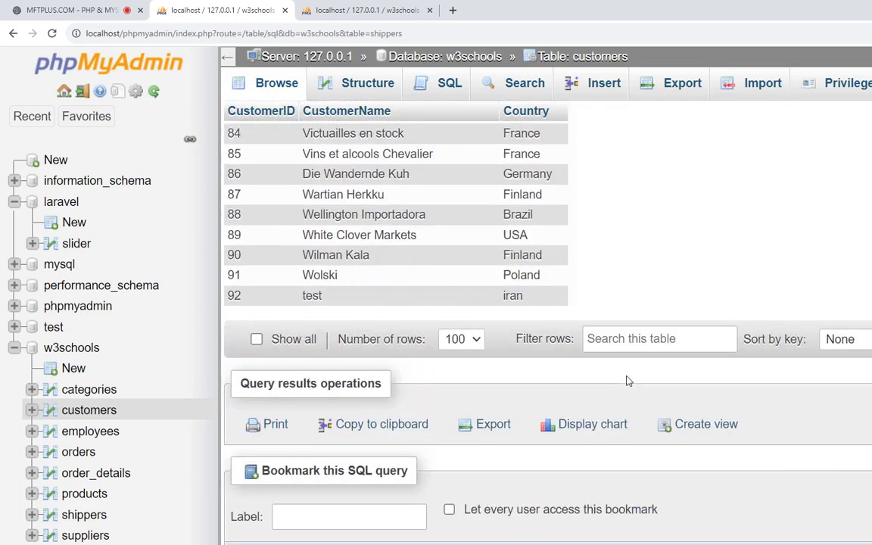
scroll(626, 381, up, 5)
scroll(627, 380, up, 5)
scroll(627, 381, up, 5)
scroll(627, 381, up, 3)
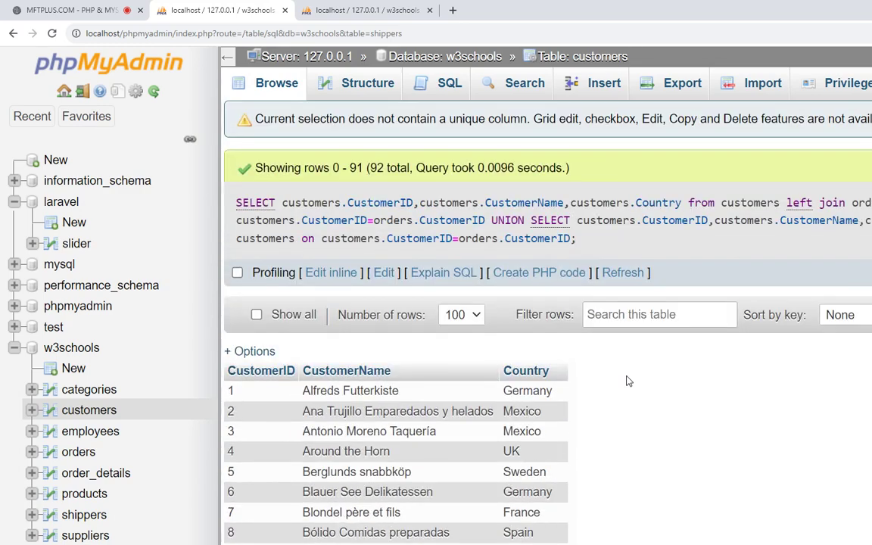
double_click(507, 218)
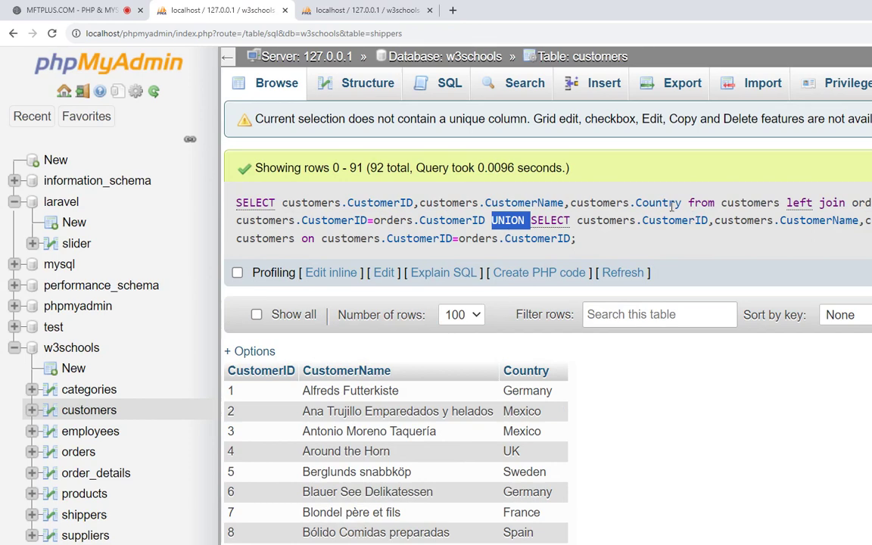
drag(682, 203, 280, 202)
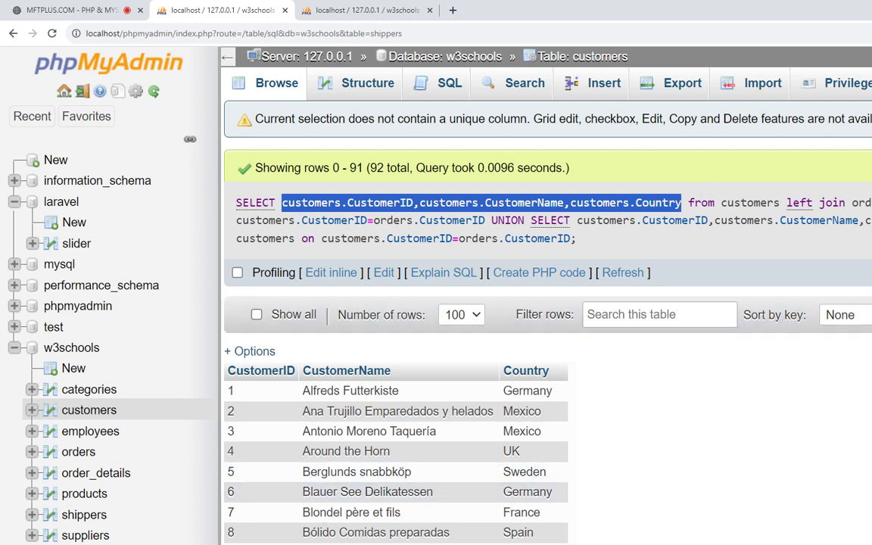
- Return to PowerPoint and advance to slide 271 introducing SELF JOIN
key(alt+Tab)
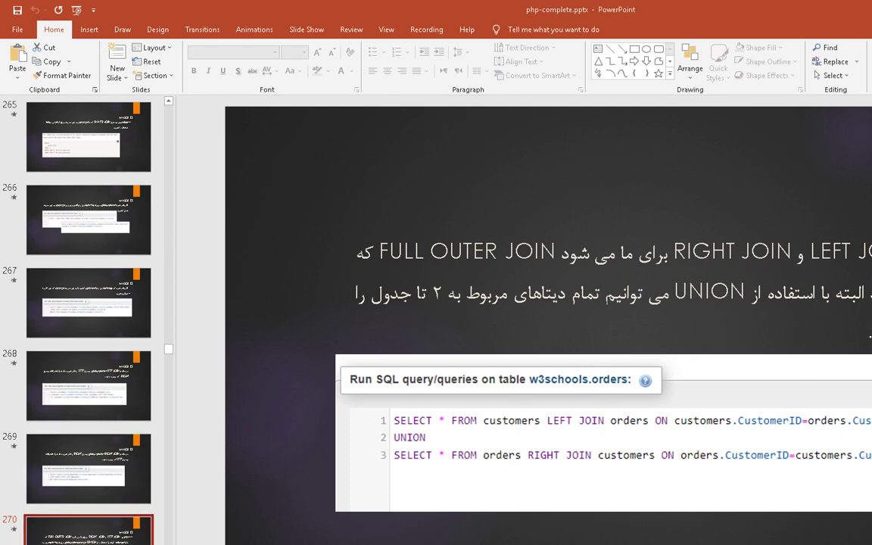
key(Down)
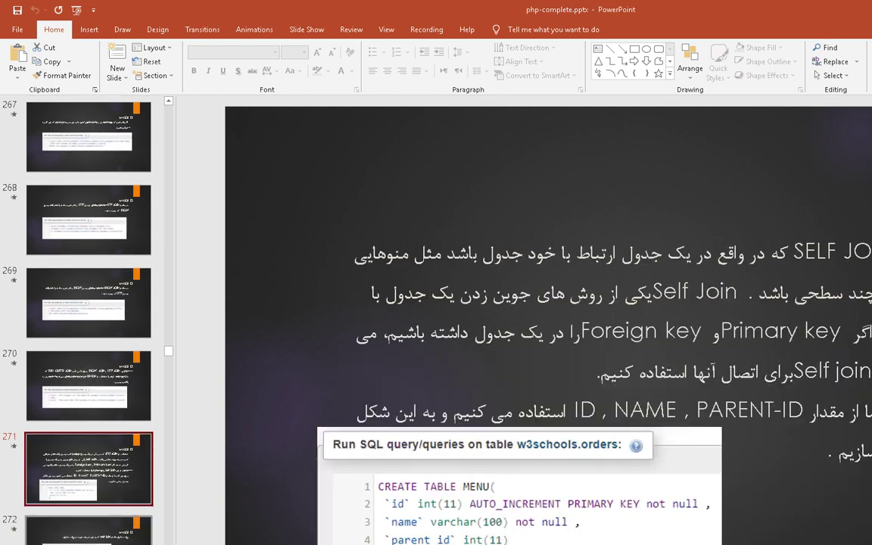